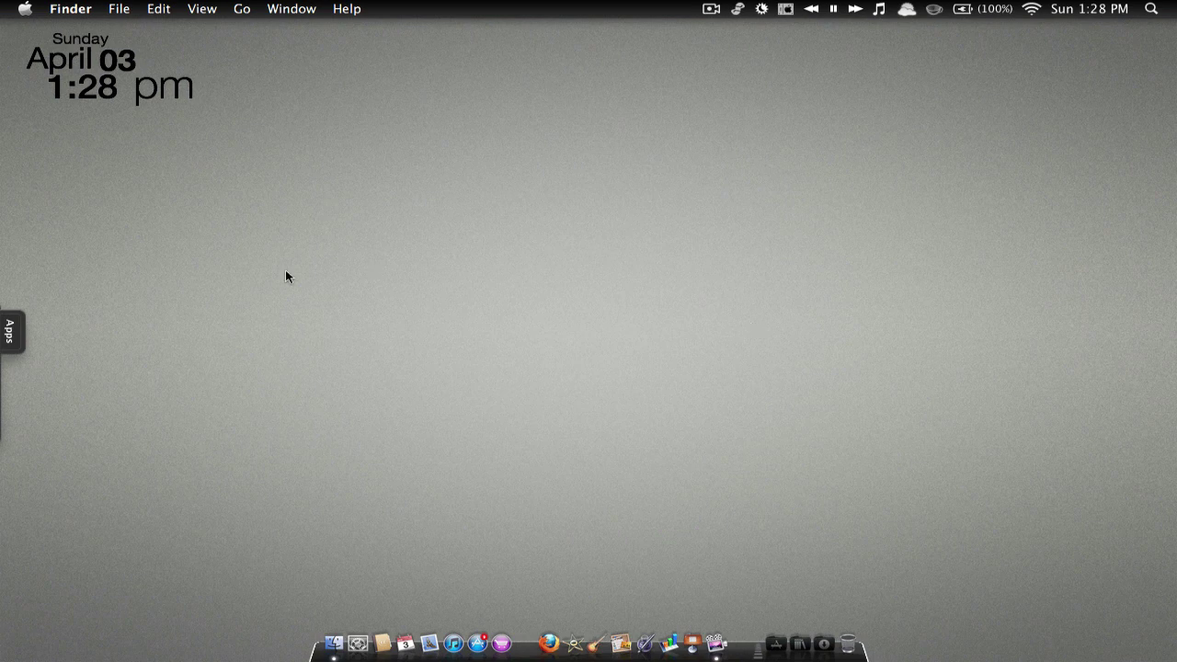
# Launch Twitter from the Apps side dock and quit it again.
pyautogui.click(5, 335)
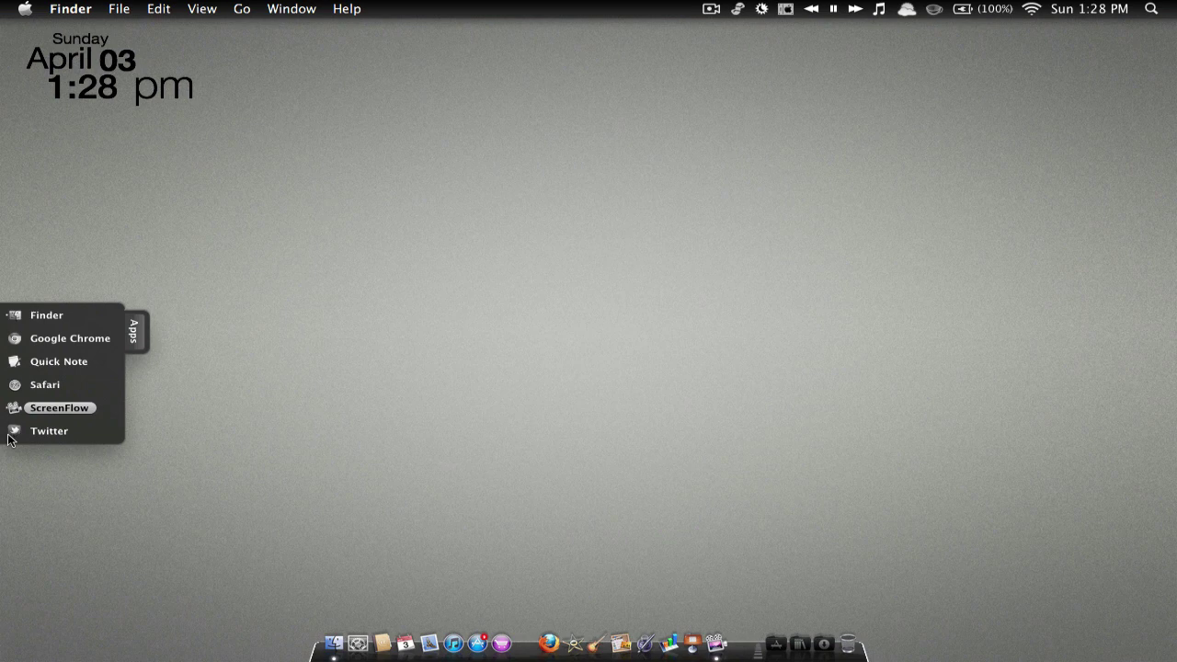
pyautogui.click(42, 431)
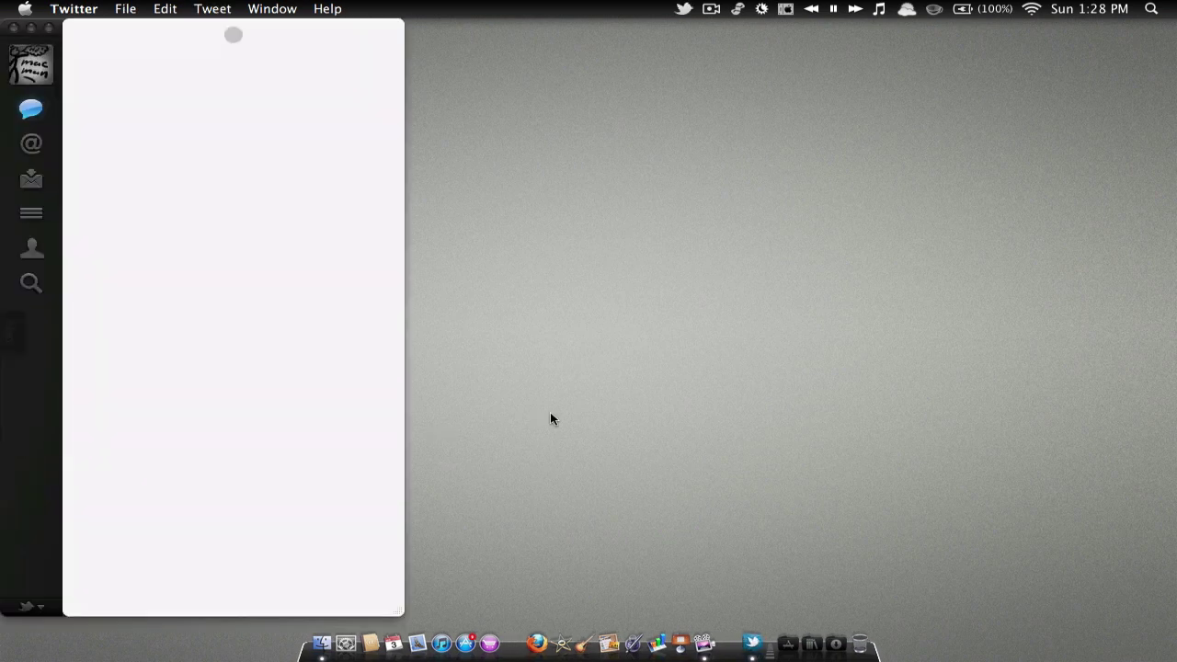
pyautogui.press('super+q')
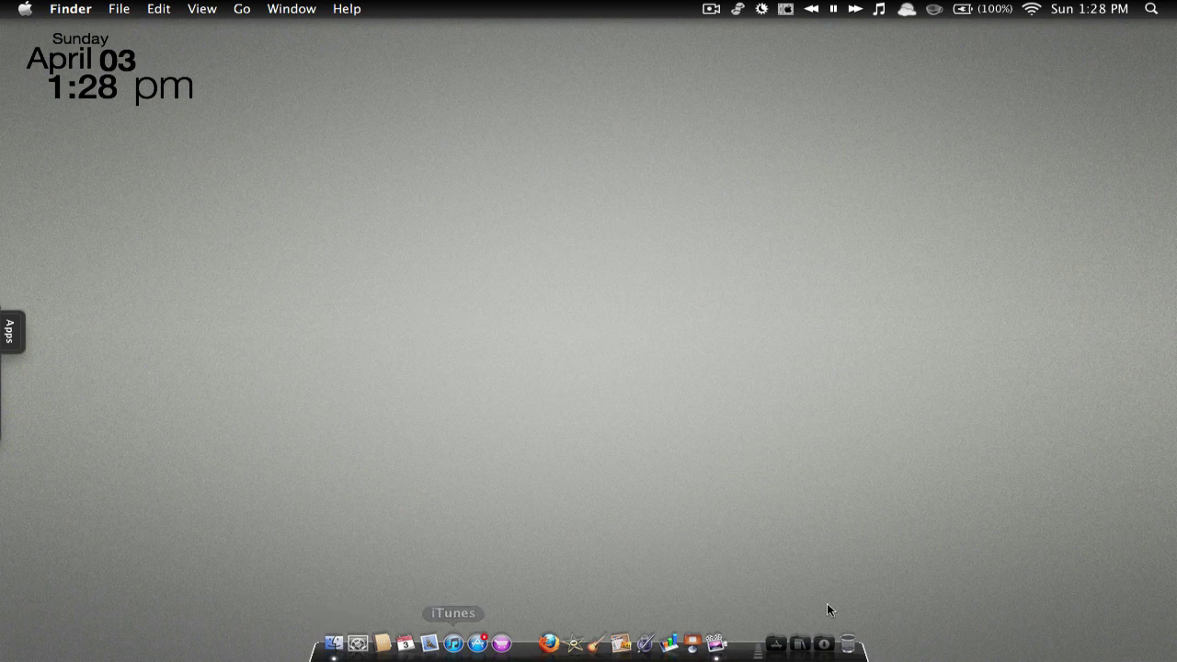
# Launch DragThing from the Applications folder.
pyautogui.click(777, 643)
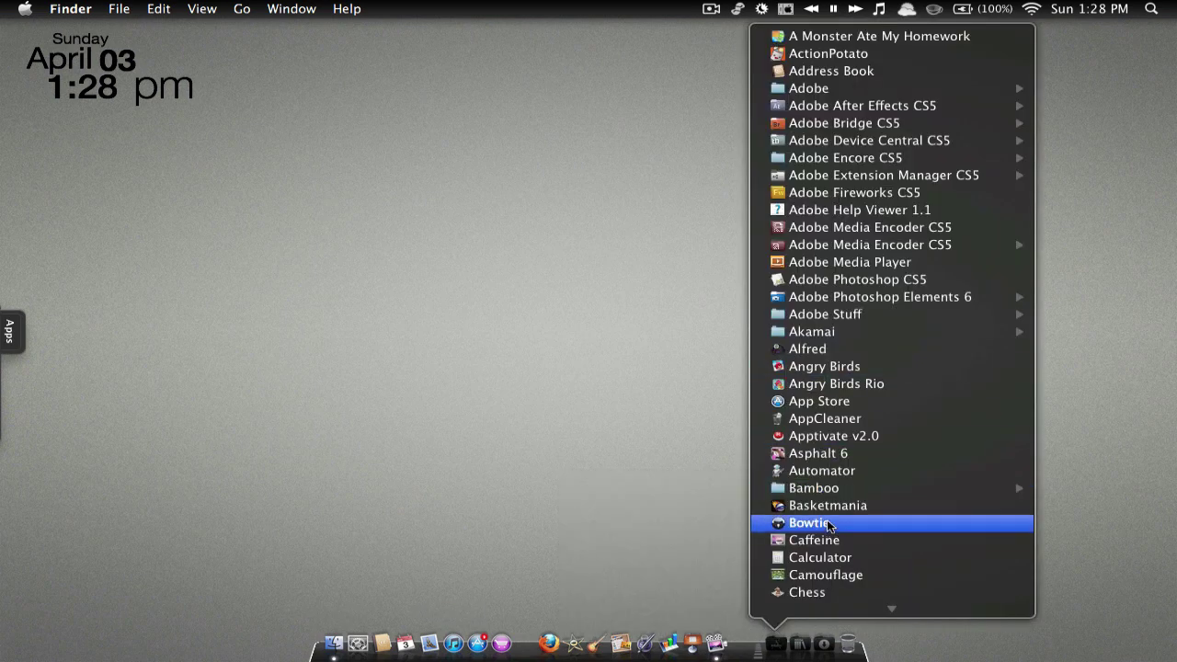
pyautogui.scroll(-5, 846, 532)
pyautogui.scroll(-5, 847, 531)
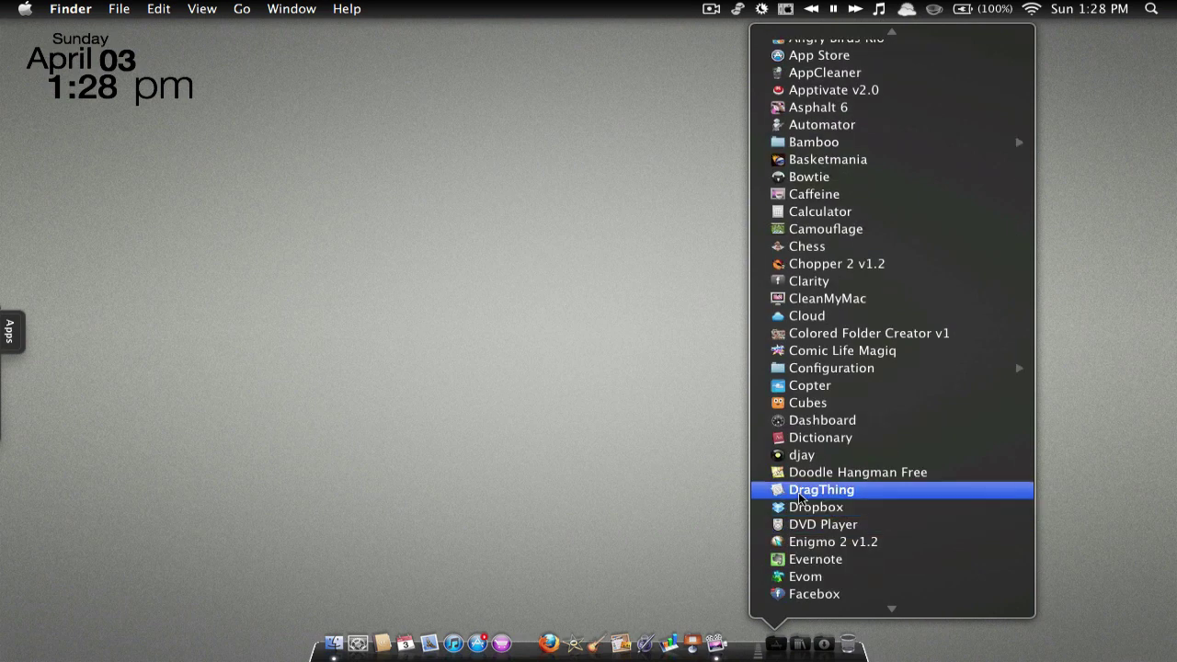
pyautogui.click(799, 492)
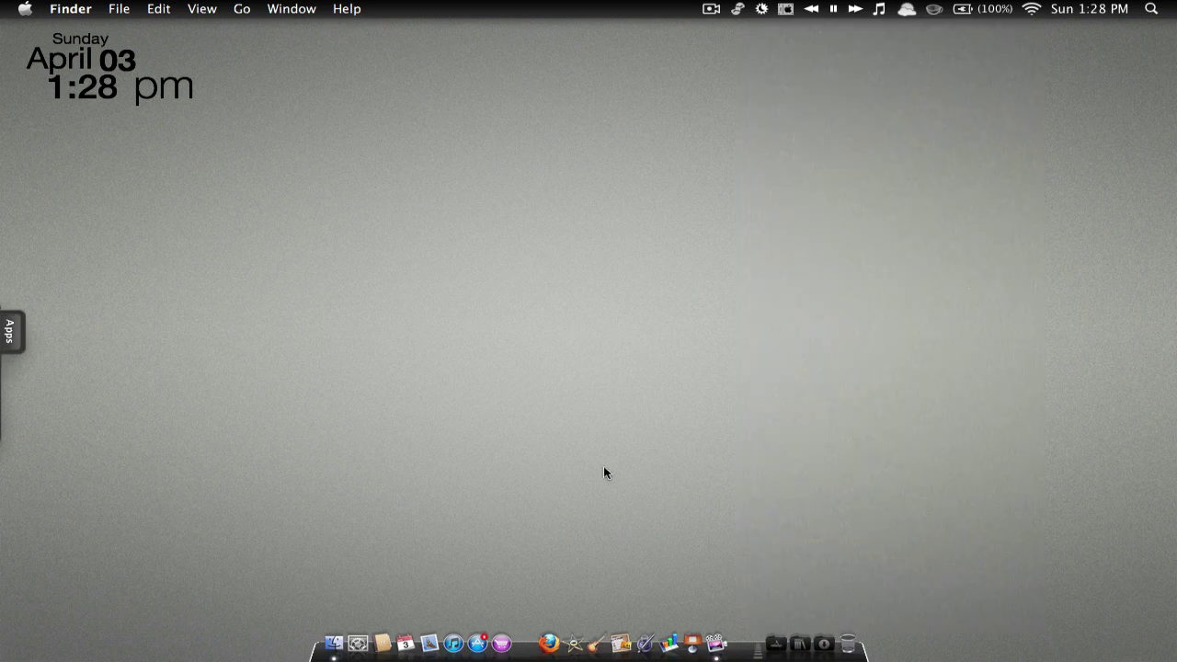
# Open the DragThing preferences.
pyautogui.click(64, 5)
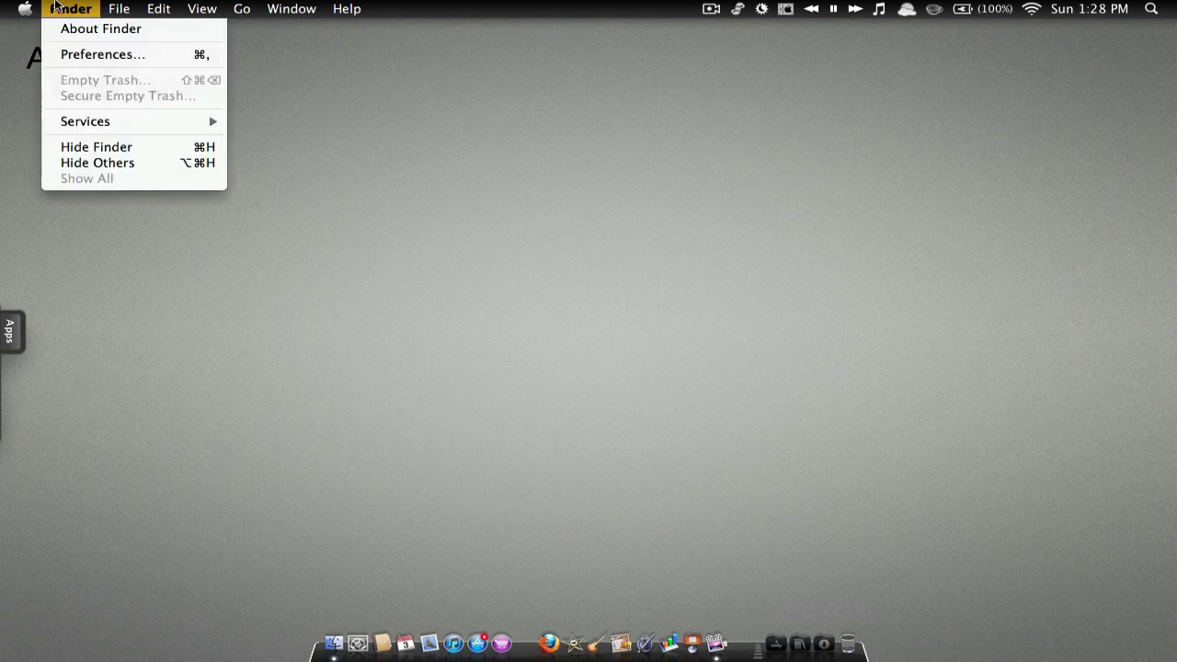
pyautogui.click(223, 366)
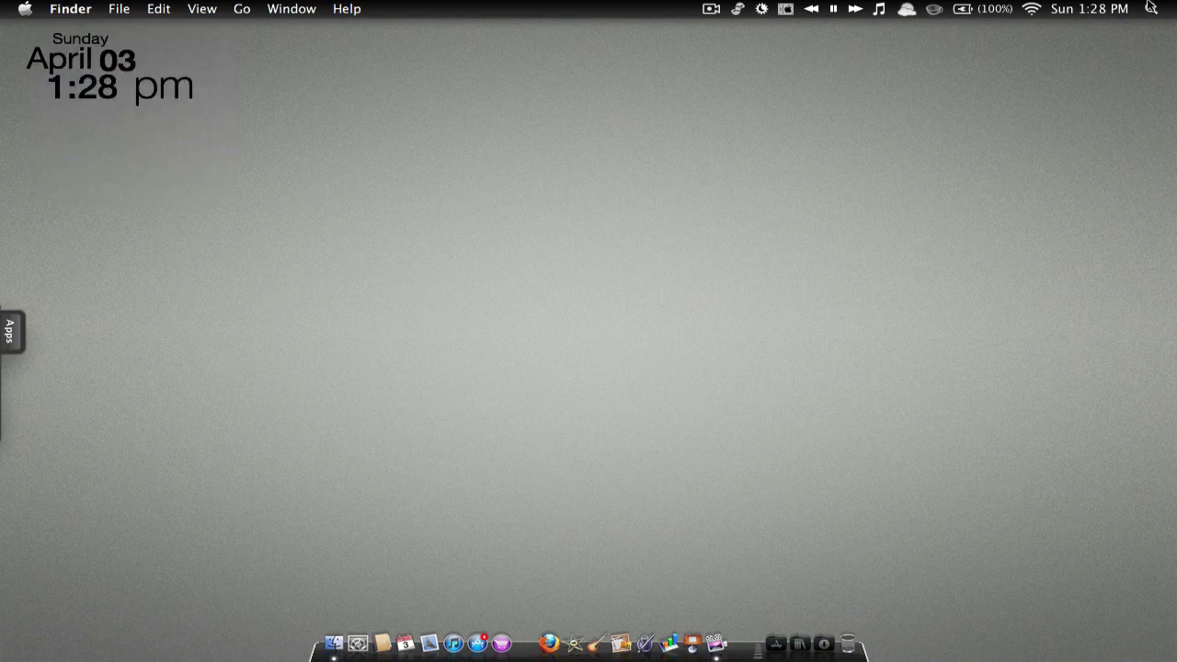
pyautogui.click(739, 9)
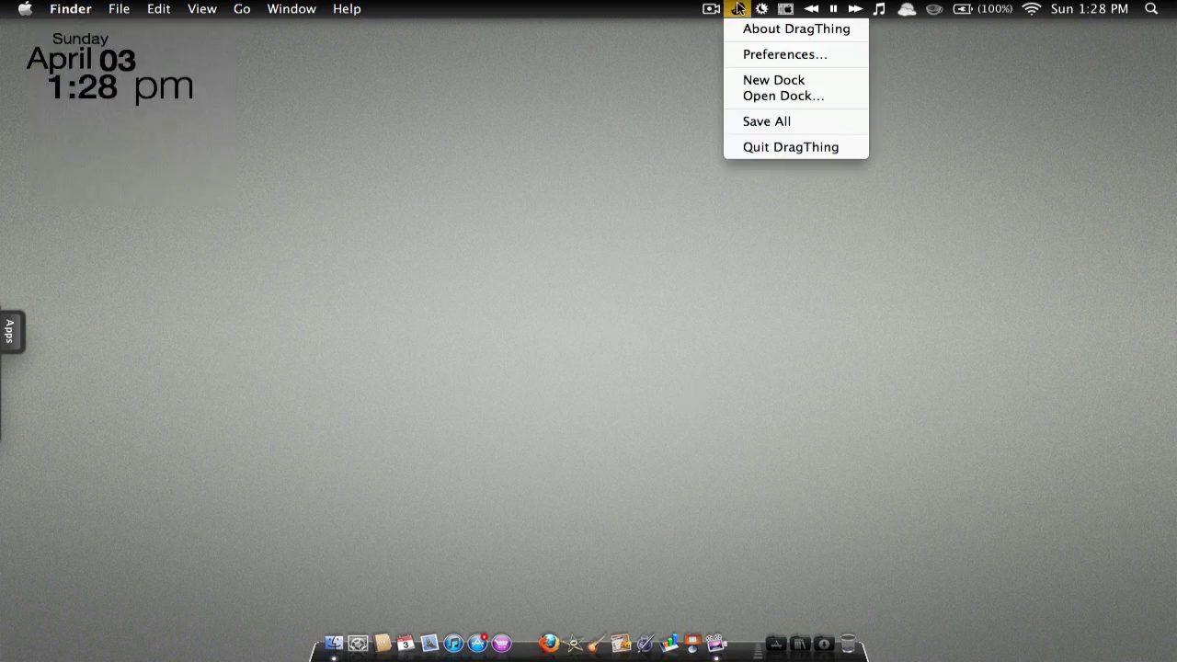
pyautogui.click(757, 53)
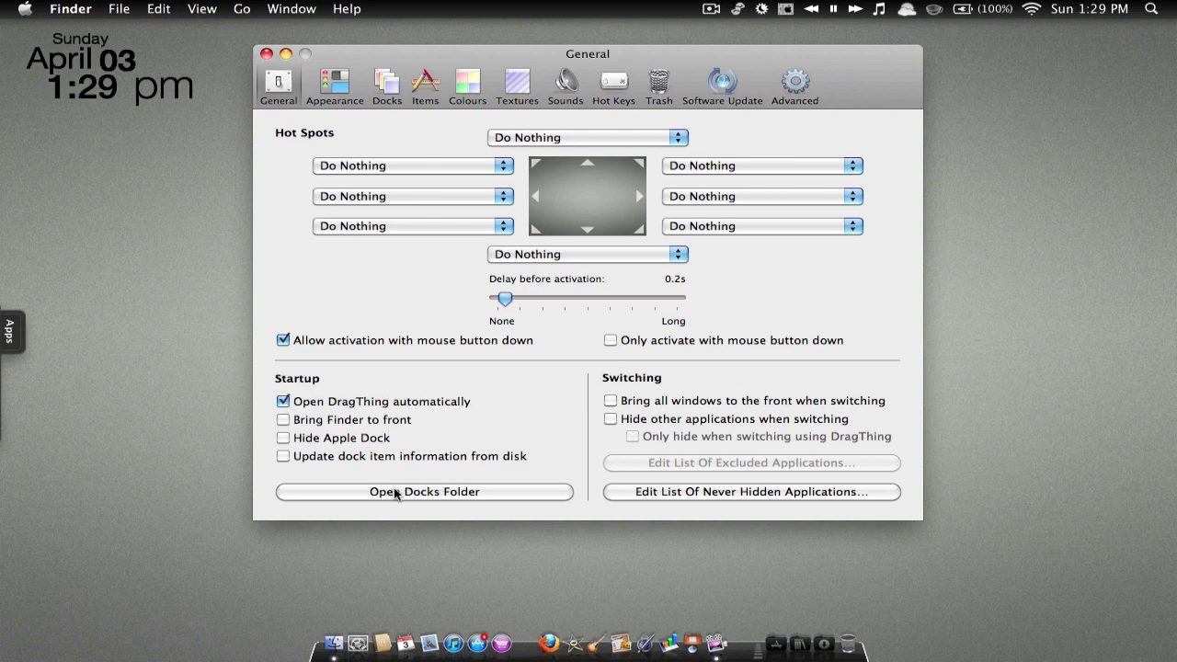
# Preview dock themes such as Marble and Totally Metal in the Appearance preferences, keeping Heads Up.
pyautogui.click(334, 78)
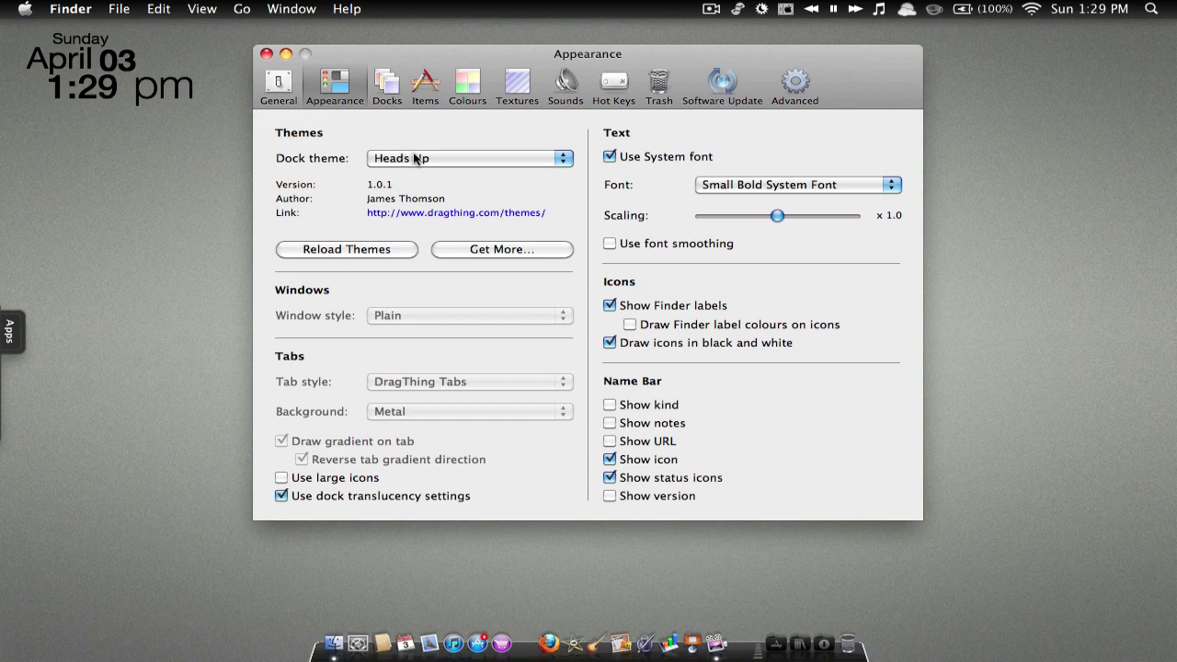
pyautogui.click(414, 157)
pyautogui.moveTo(417, 161)
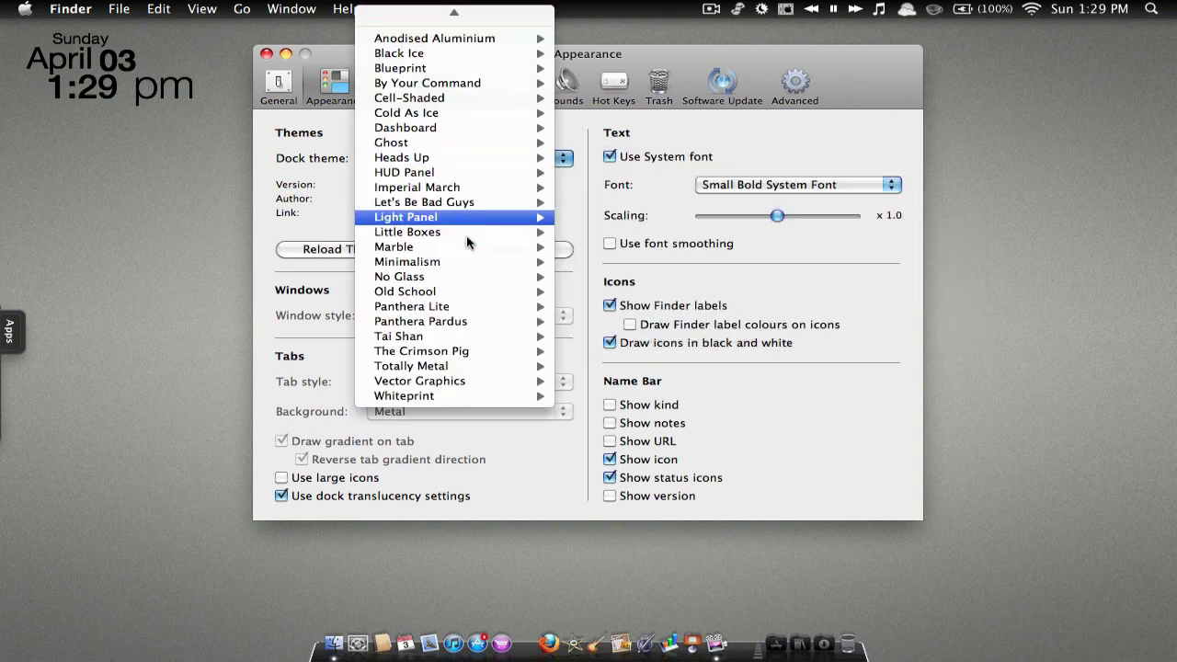
pyautogui.moveTo(470, 172)
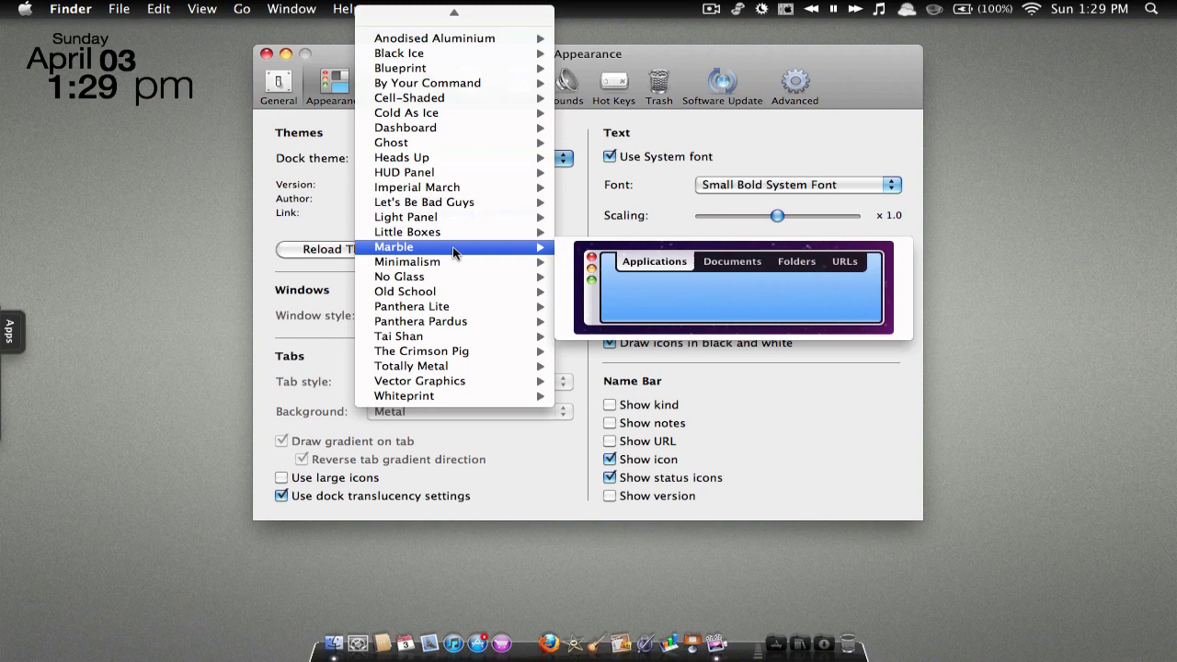
pyautogui.moveTo(445, 353)
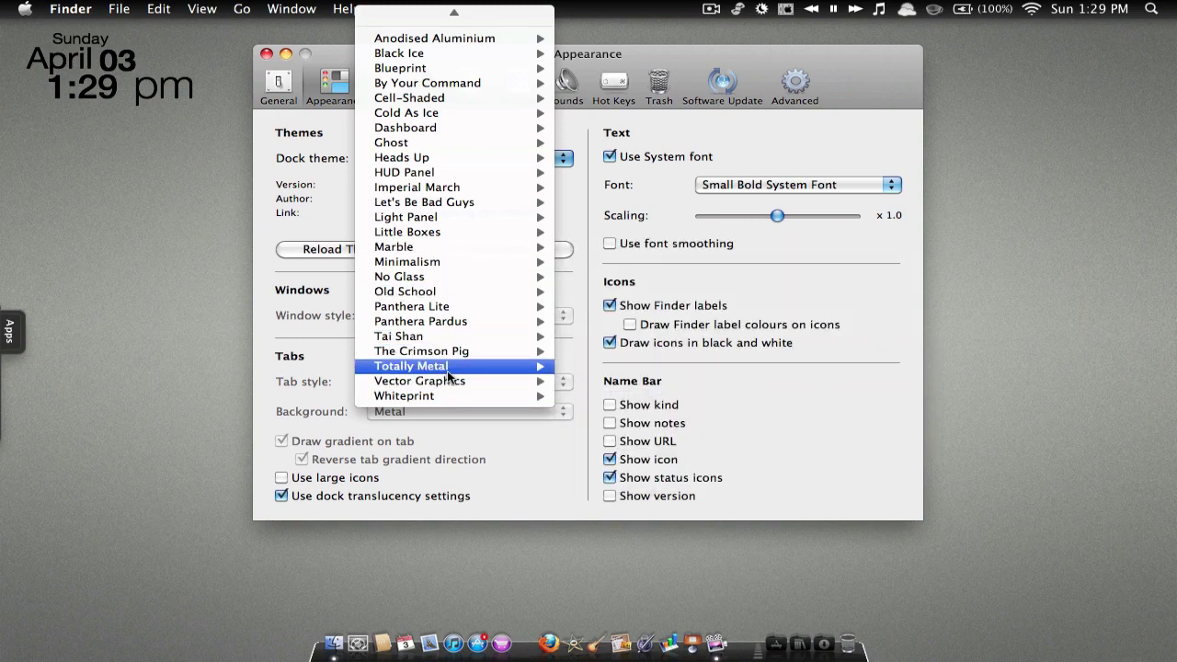
pyautogui.moveTo(449, 374)
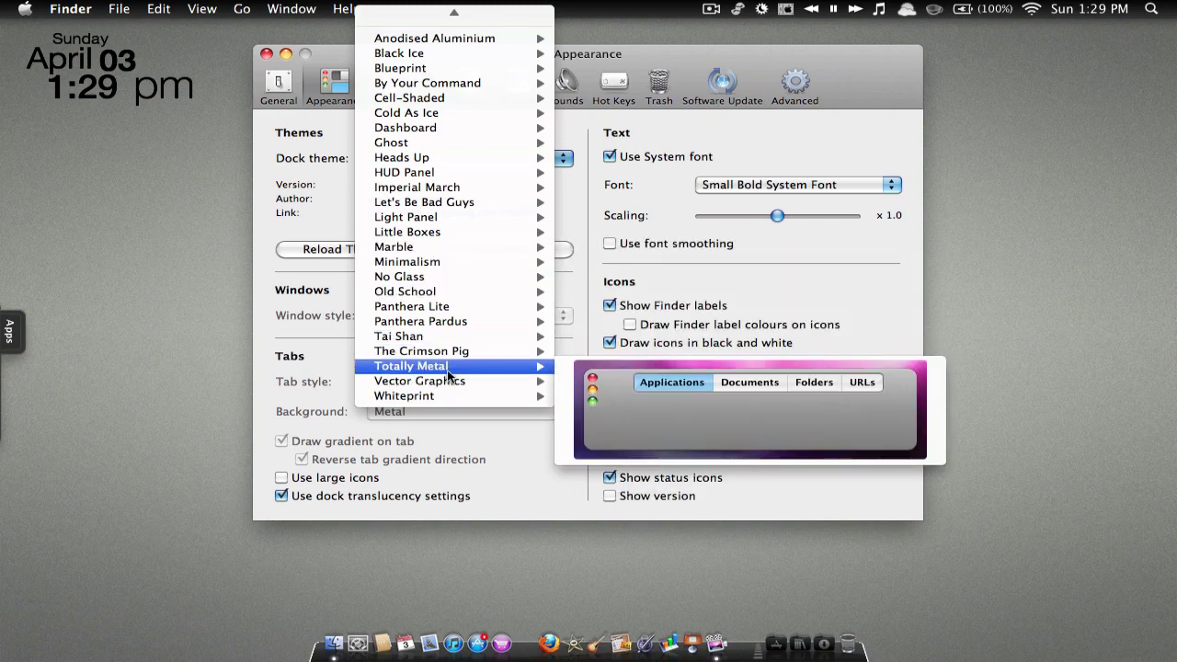
pyautogui.click(288, 284)
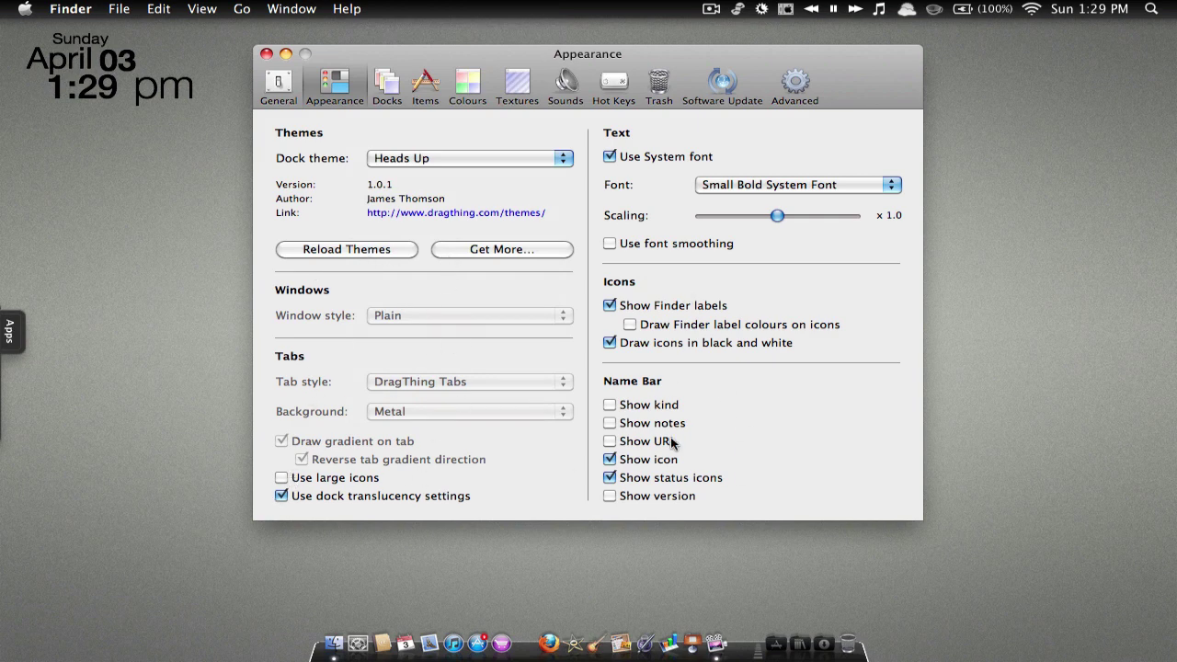
# Turn on the disk dock in the Docks preferences, and close that dock again.
pyautogui.click(387, 91)
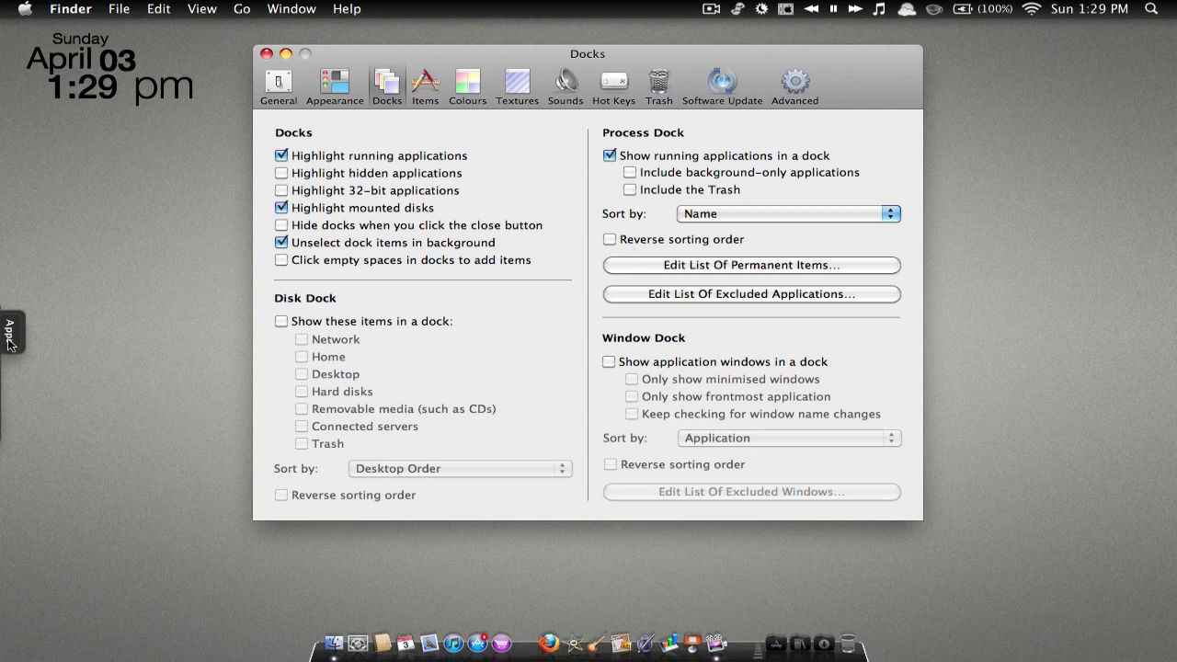
pyautogui.moveTo(2, 337)
pyautogui.click(281, 321)
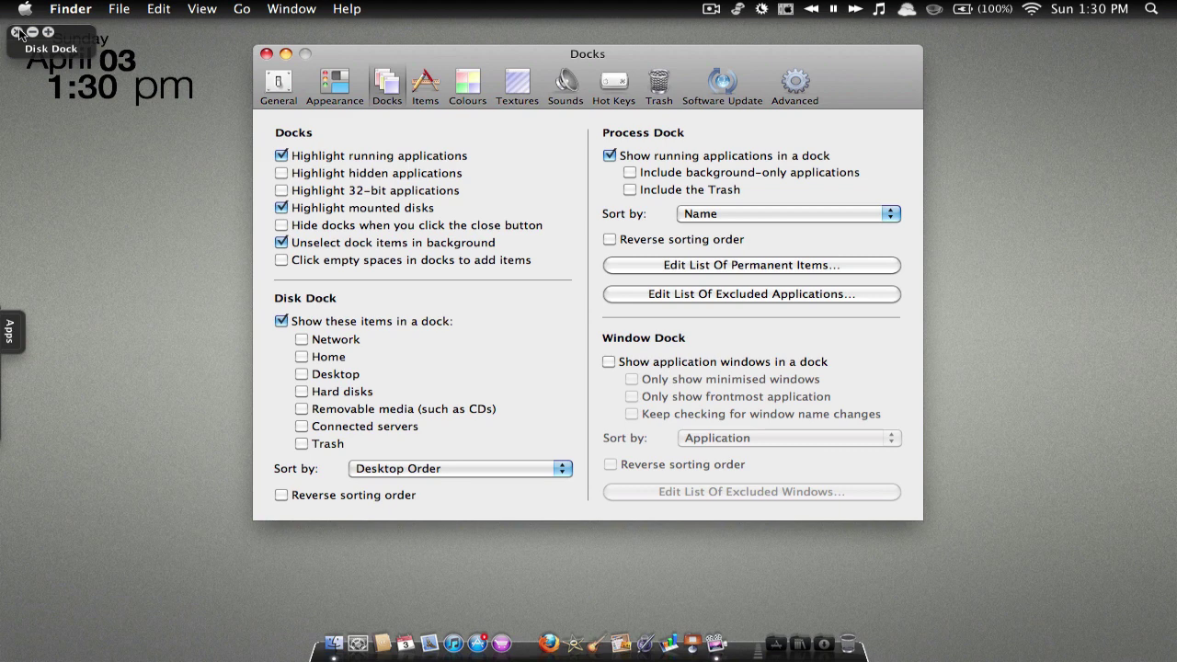
pyautogui.click(17, 33)
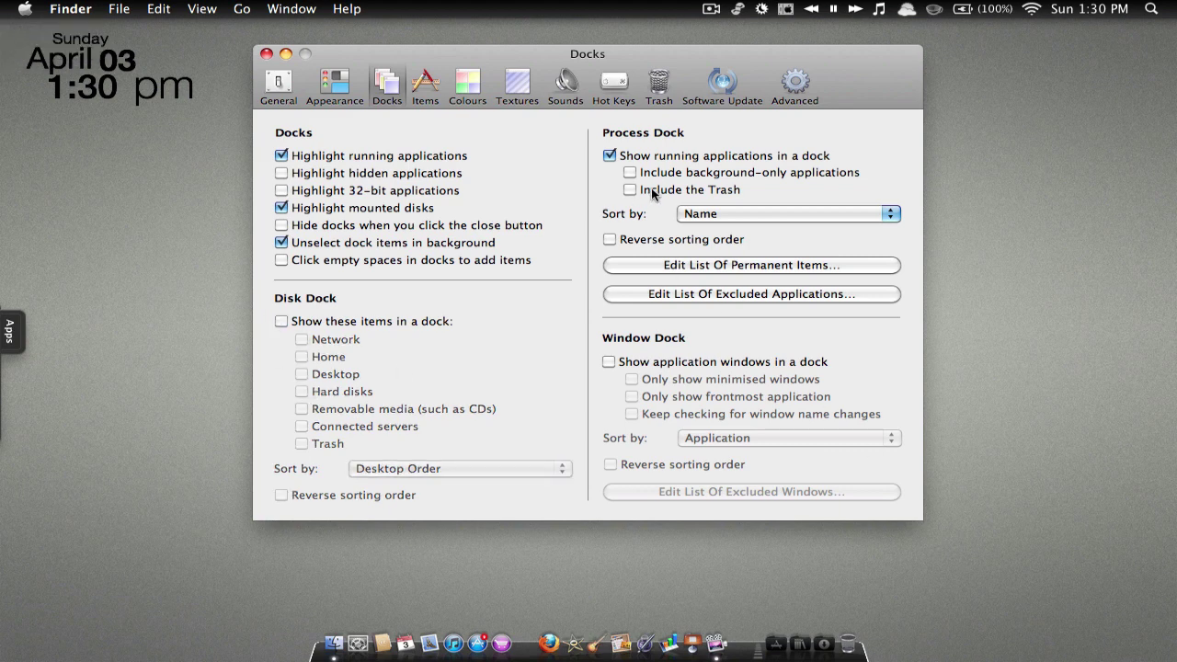
# Review the process dock's list of permanent items and how an application is added to it, without adding one.
pyautogui.click(668, 269)
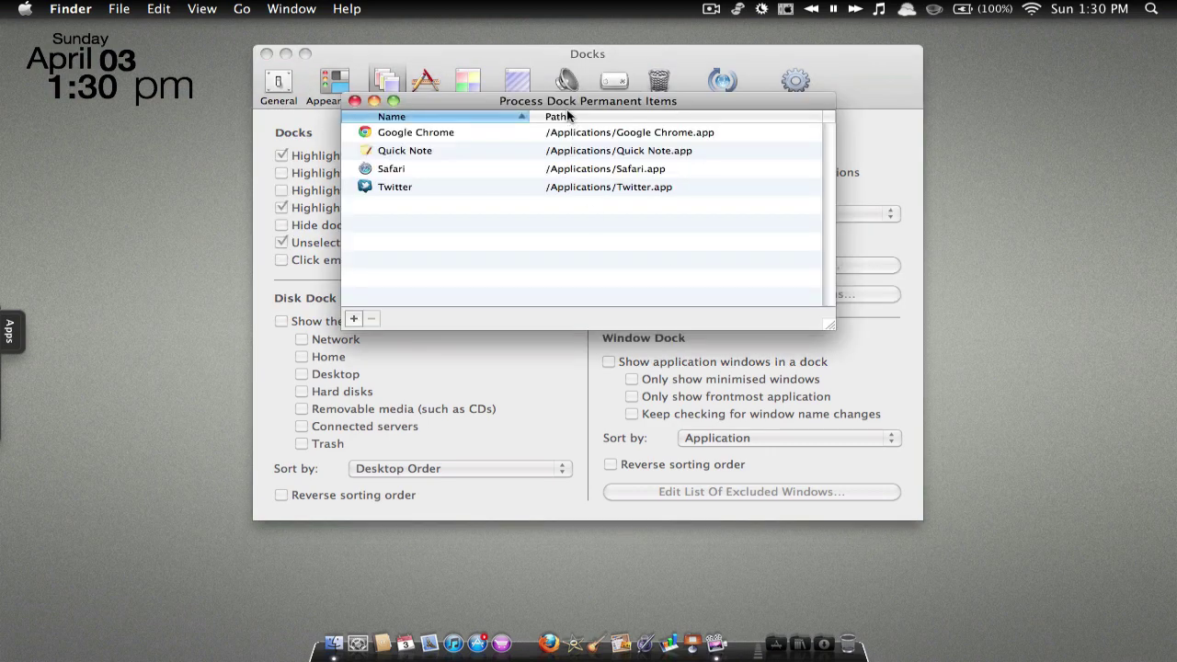
pyautogui.click(354, 320)
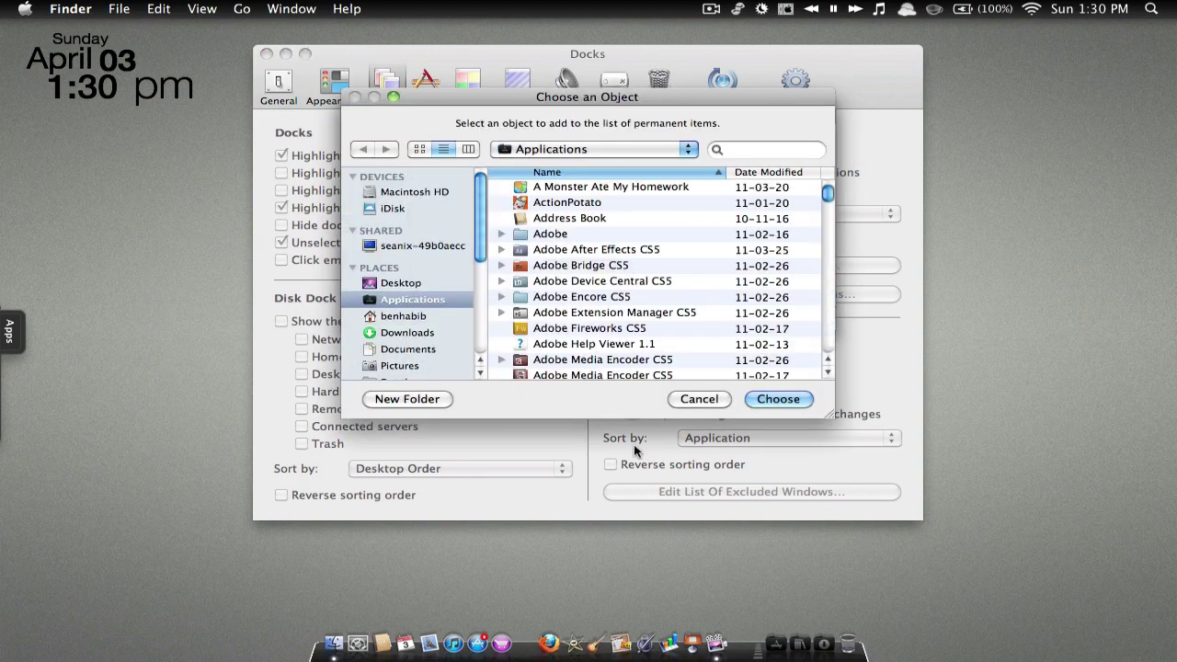
pyautogui.click(692, 402)
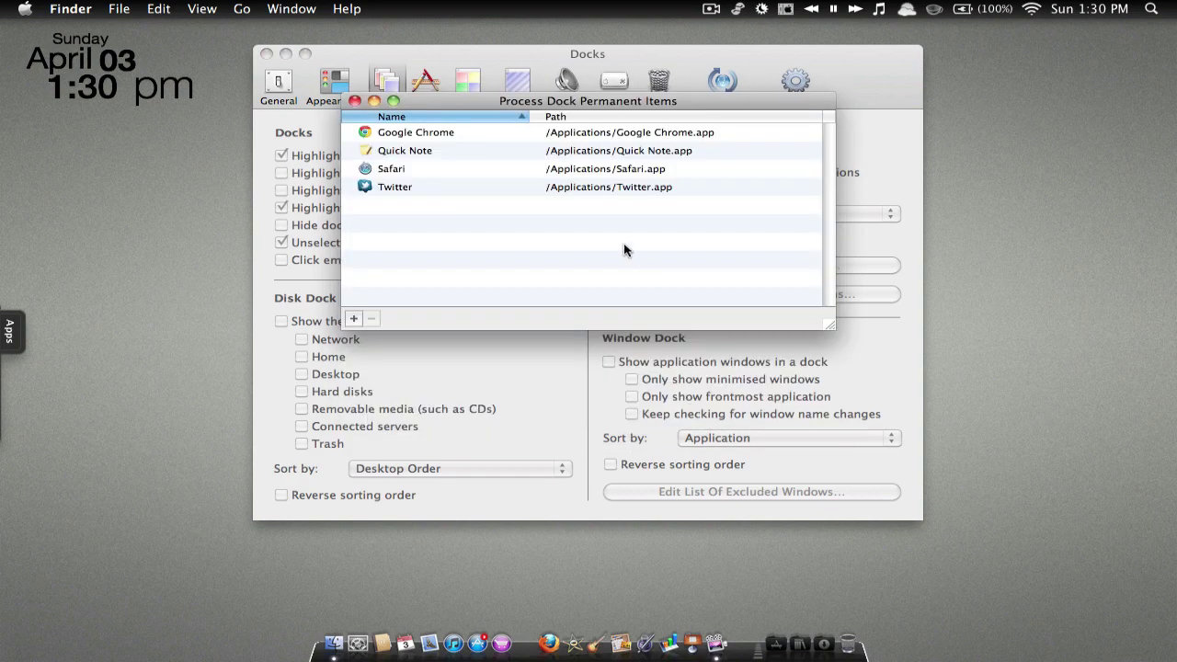
pyautogui.click(354, 100)
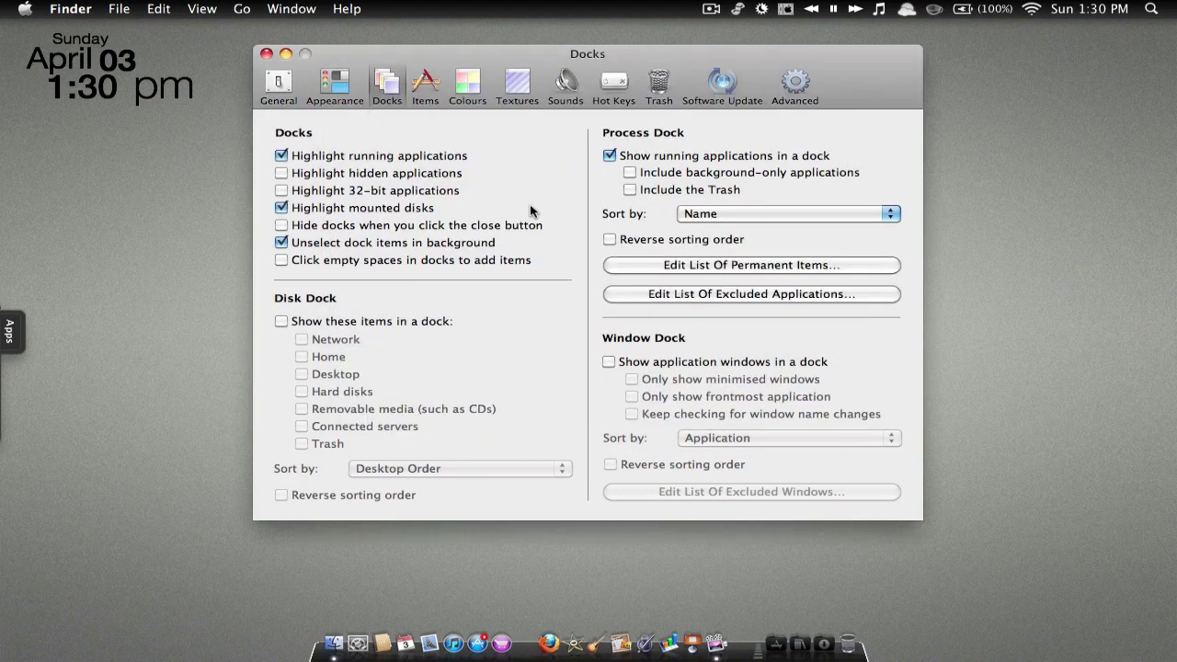
# Turn on the dock that shows application windows and turn it off again.
pyautogui.click(609, 361)
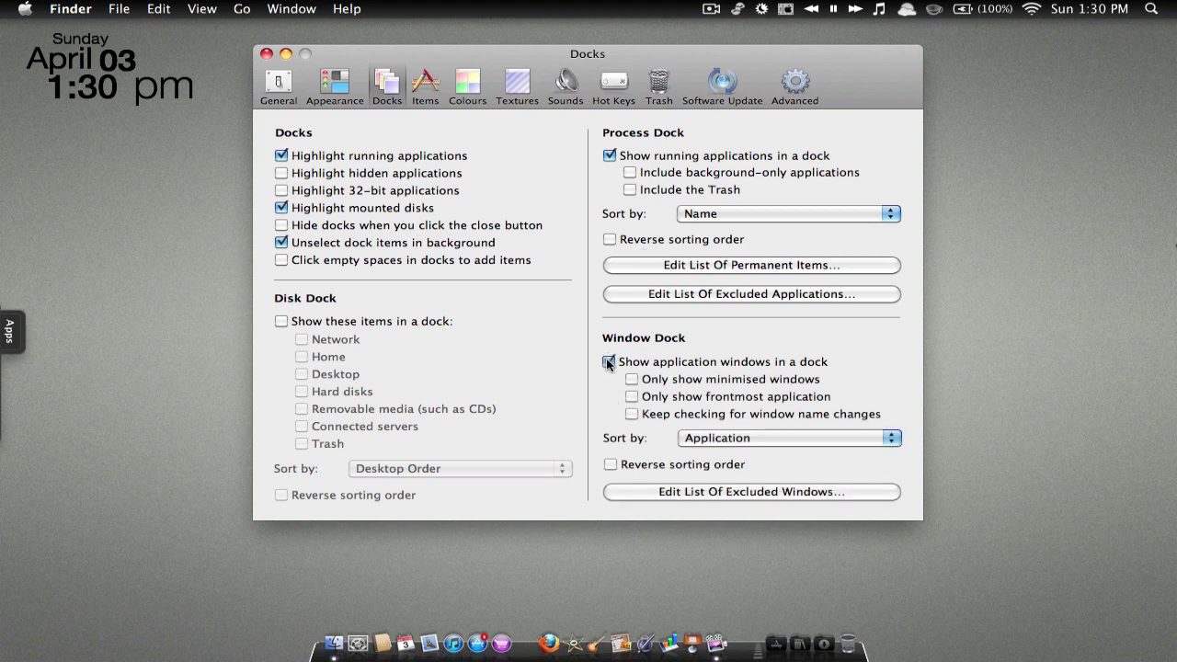
pyautogui.click(608, 362)
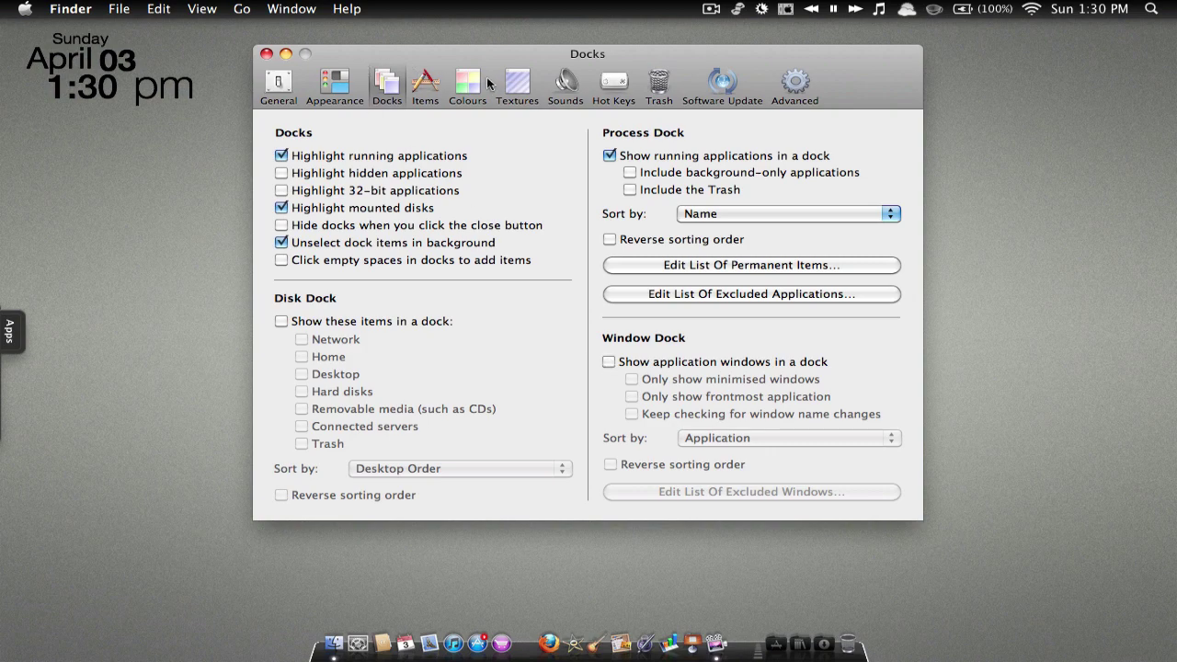
# In the Items preferences, try delays of 1.8 s before switching tabs and 2.4 s before maximising docks.
pyautogui.click(426, 81)
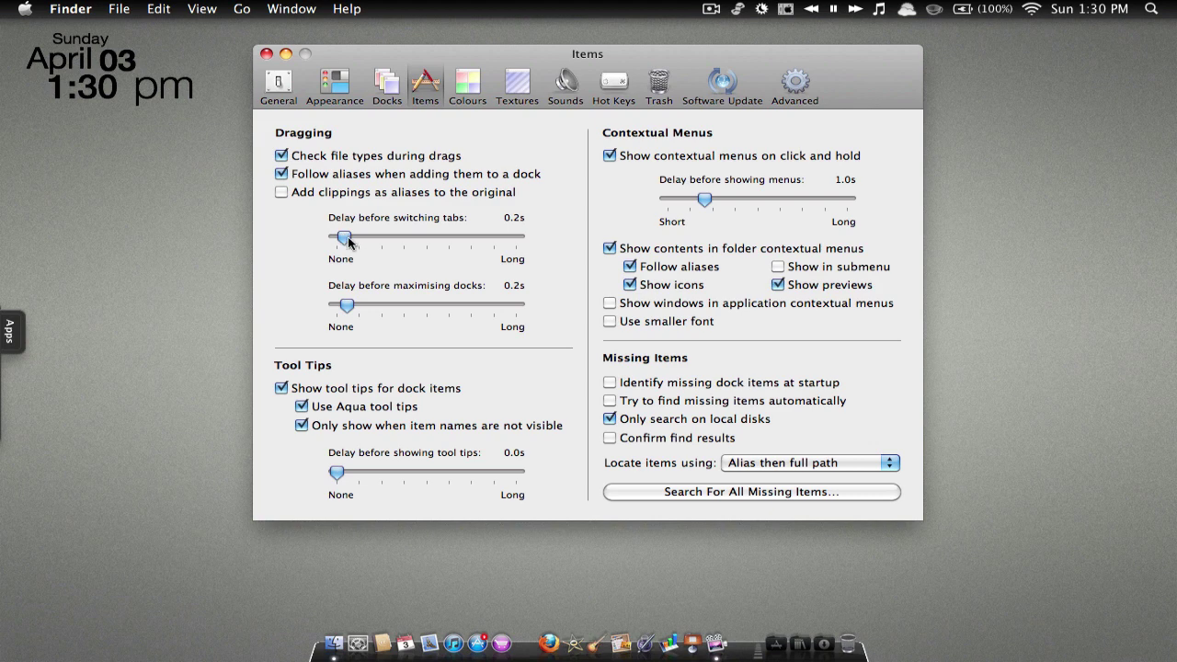
pyautogui.moveTo(349, 240); pyautogui.dragTo(414, 239)
pyautogui.moveTo(4, 324)
pyautogui.moveTo(348, 308); pyautogui.dragTo(438, 307)
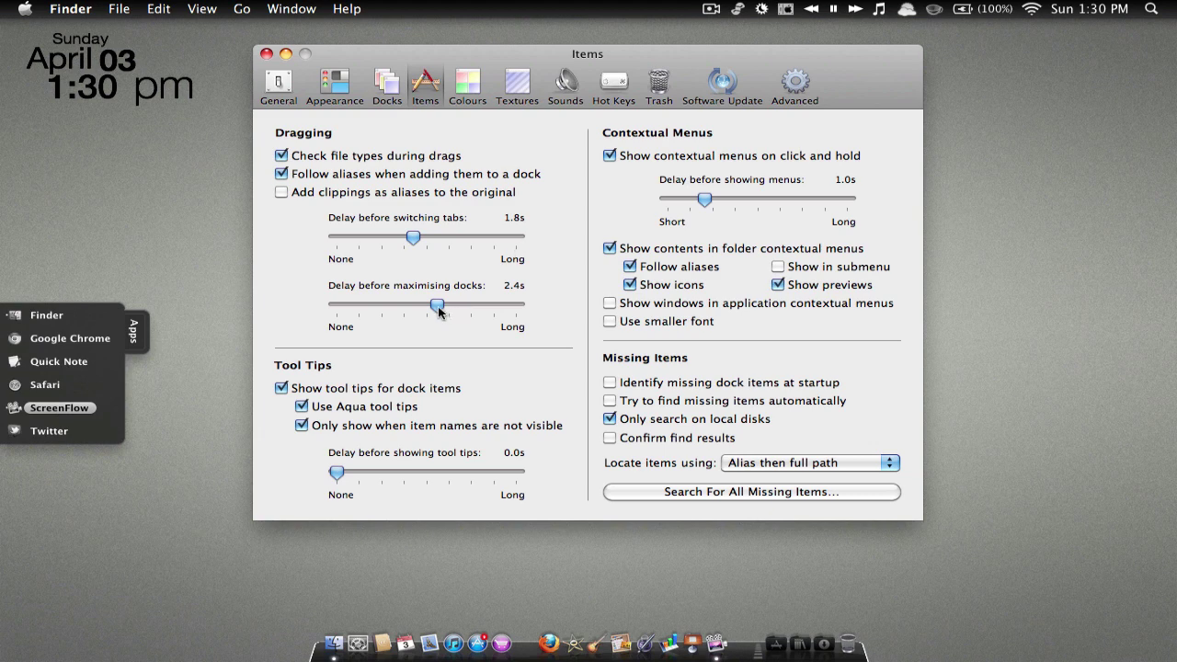
# Set the delays before maximising docks and before switching tabs to None.
pyautogui.moveTo(438, 307); pyautogui.dragTo(308, 300)
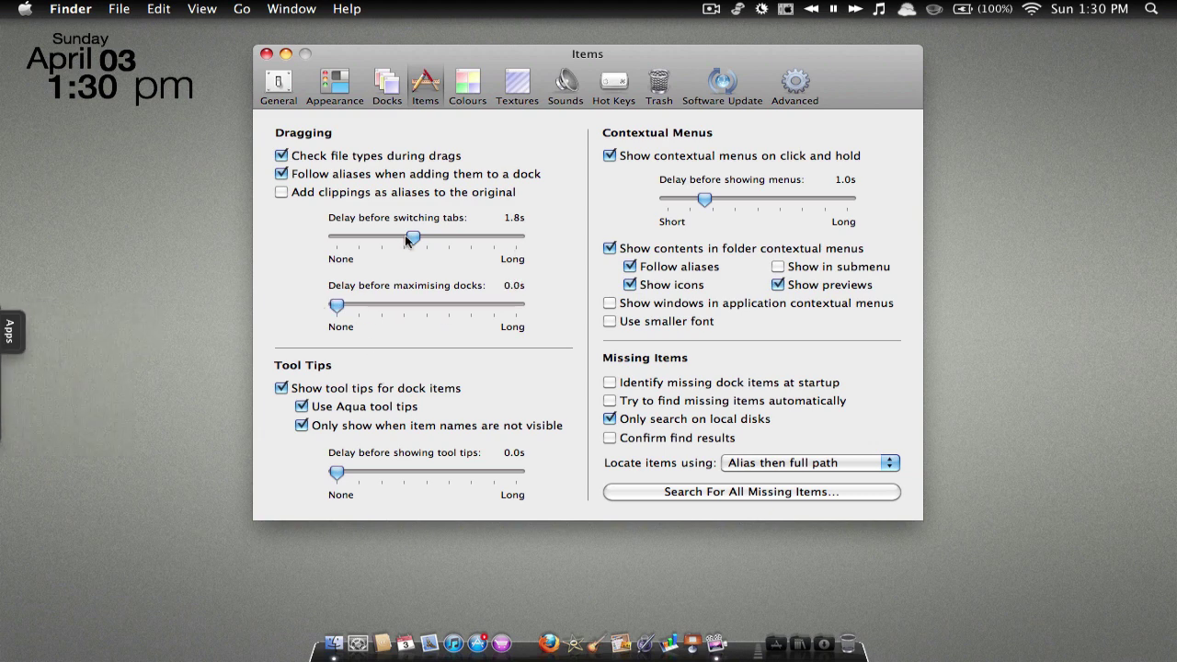
pyautogui.moveTo(408, 239); pyautogui.dragTo(299, 236)
pyautogui.moveTo(4, 333)
# Look over the Colours and Textures preferences.
pyautogui.click(468, 87)
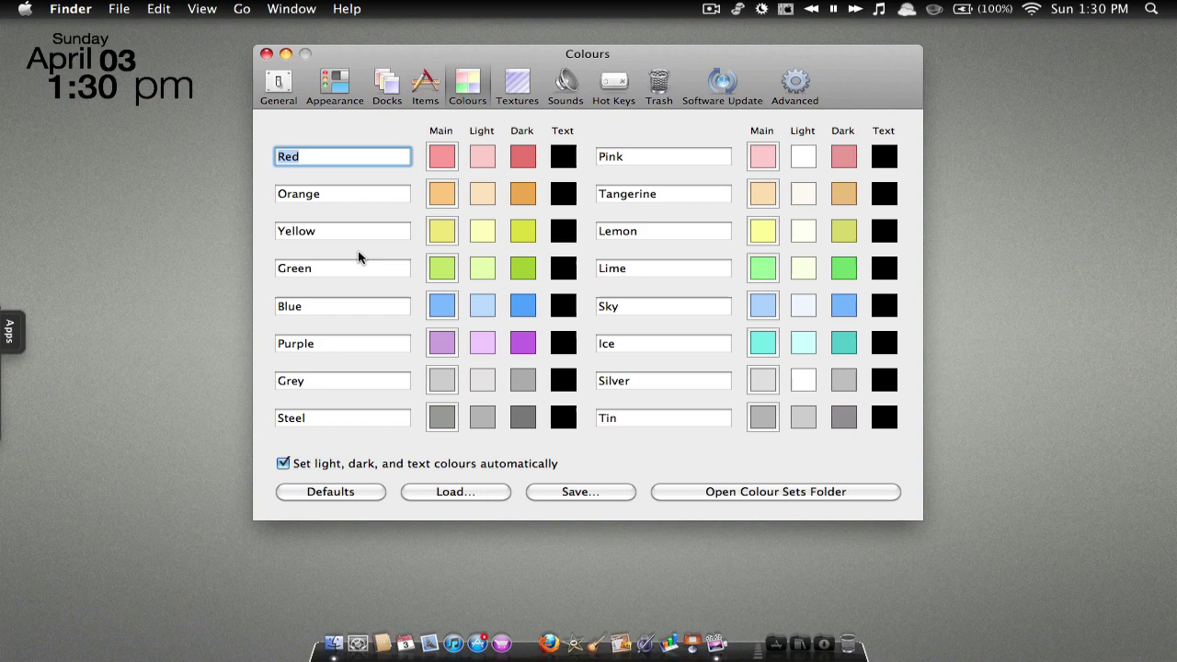
pyautogui.click(517, 88)
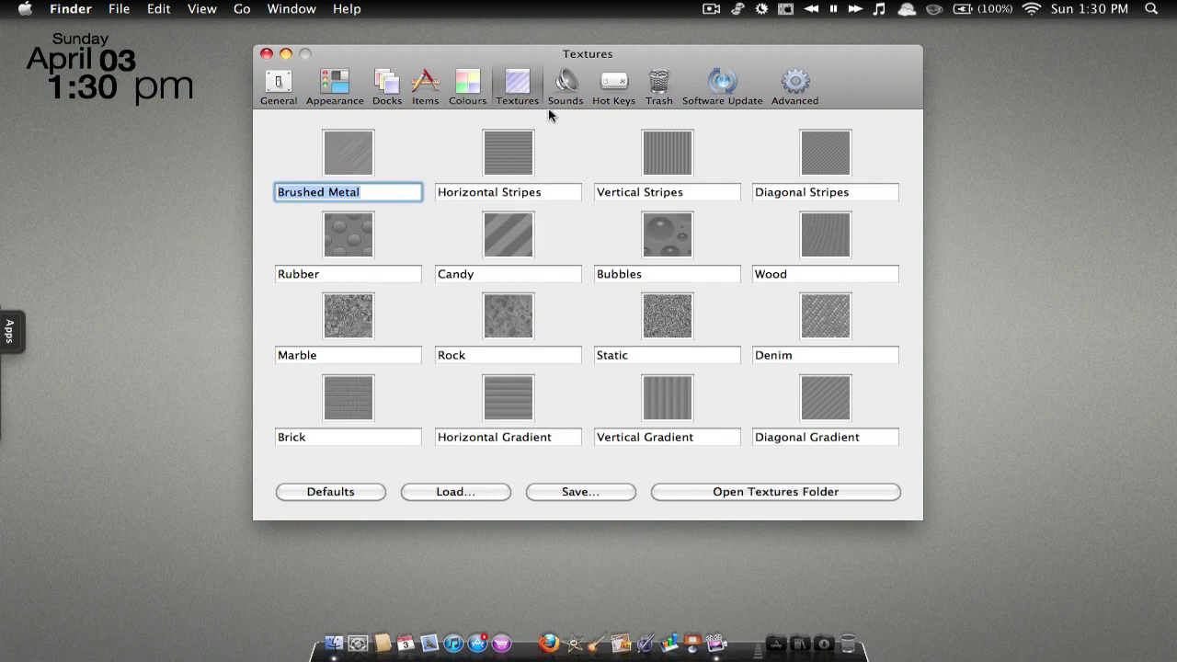
# Check the available sounds for maximising a dock in the Sounds preferences, keeping Click.
pyautogui.click(562, 88)
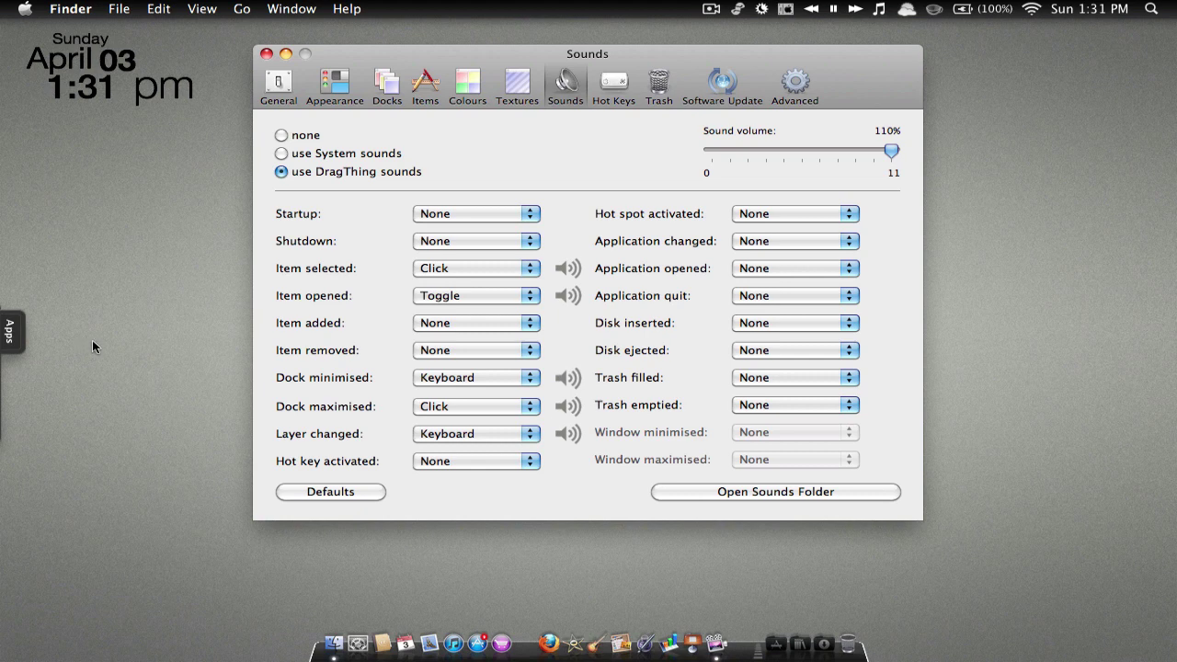
pyautogui.click(9, 331)
pyautogui.click(430, 411)
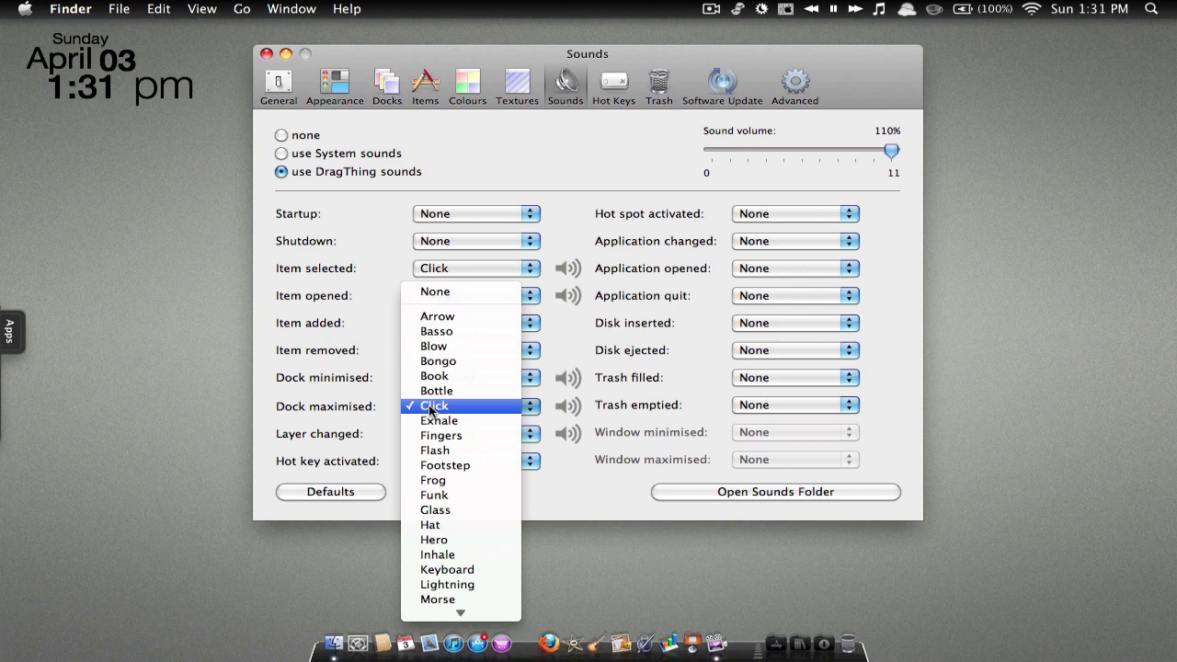
pyautogui.click(431, 411)
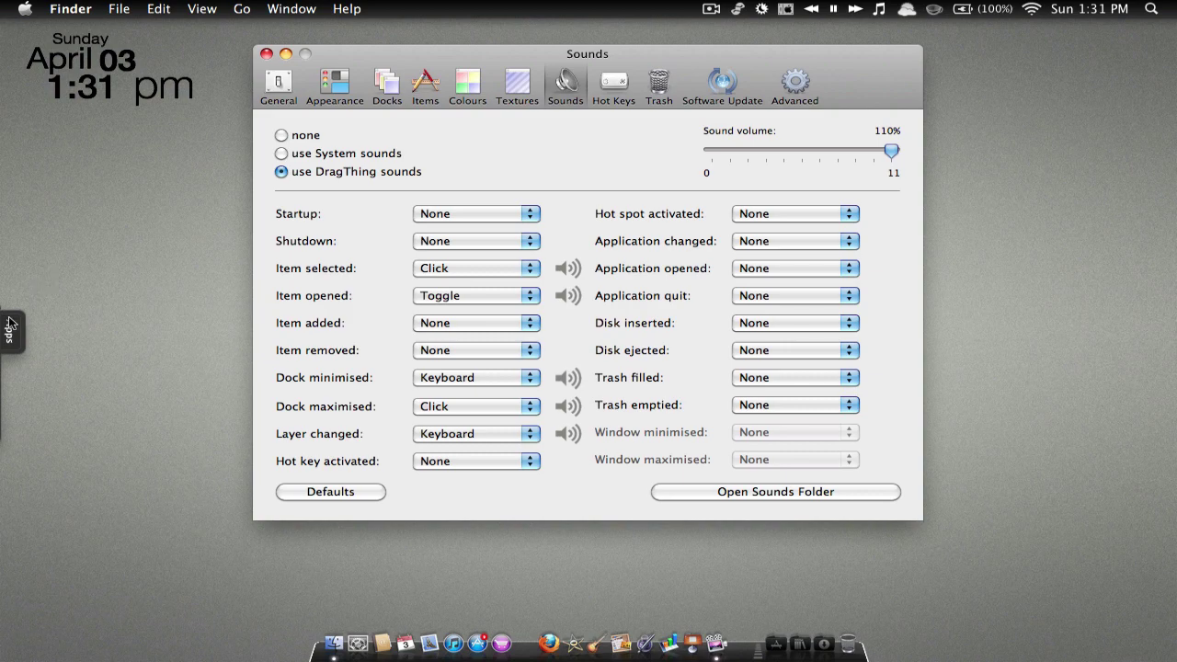
# Review the Hot Keys, Trash, Software Update and Advanced preferences.
pyautogui.click(620, 98)
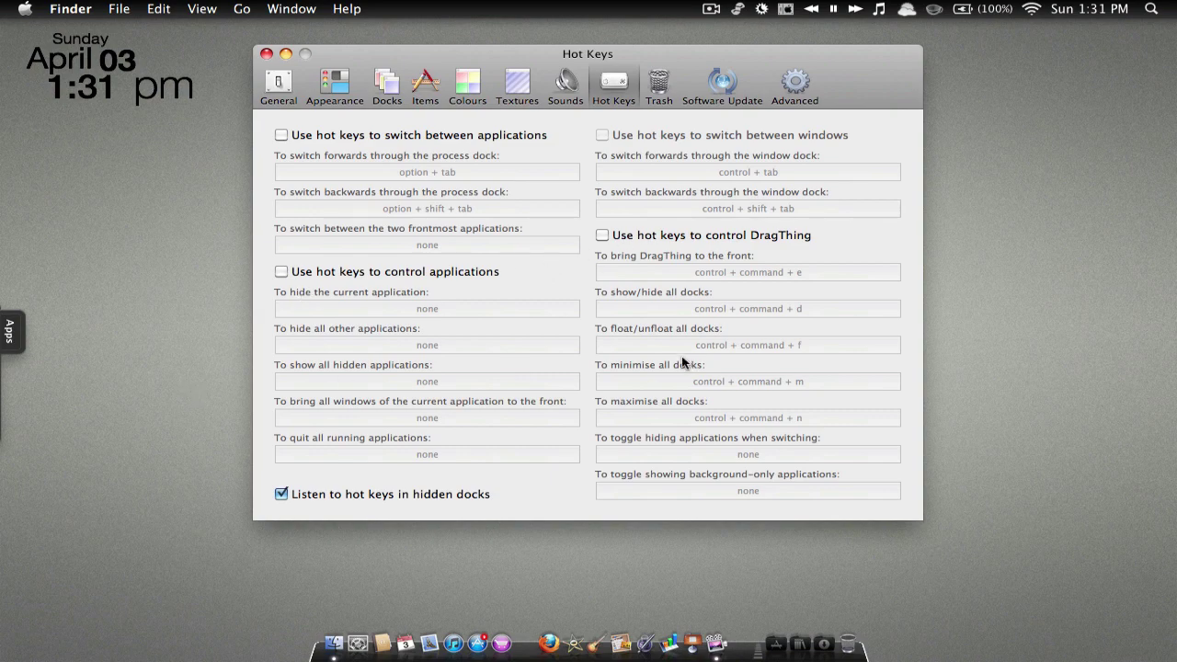
pyautogui.click(661, 100)
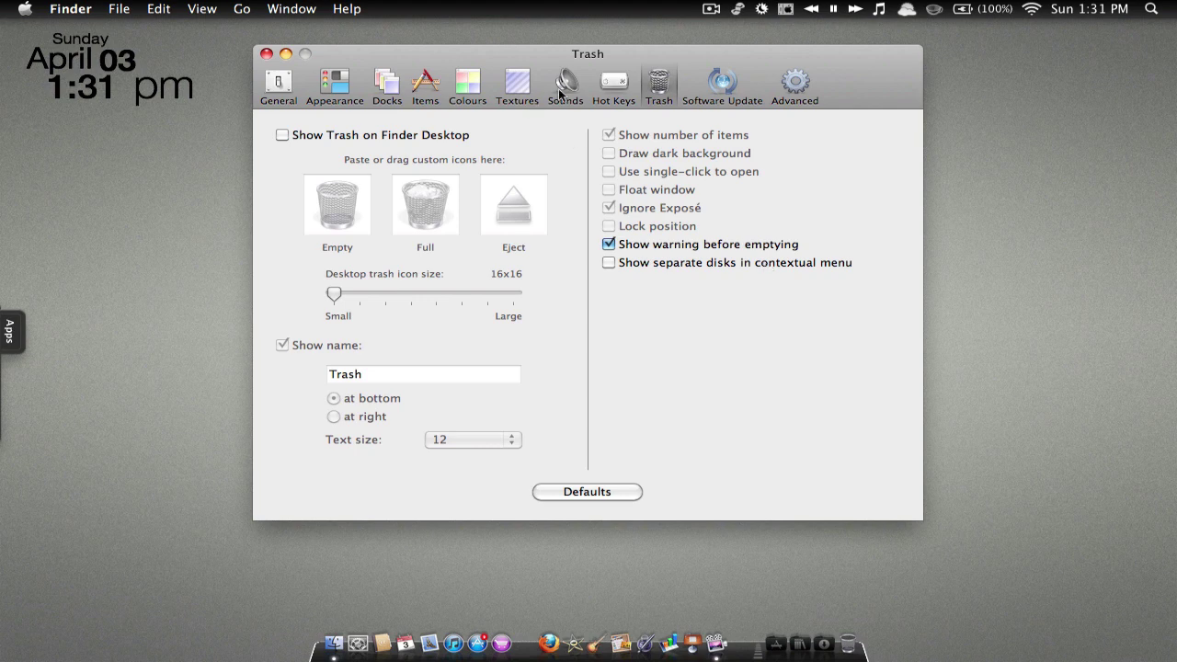
pyautogui.click(722, 84)
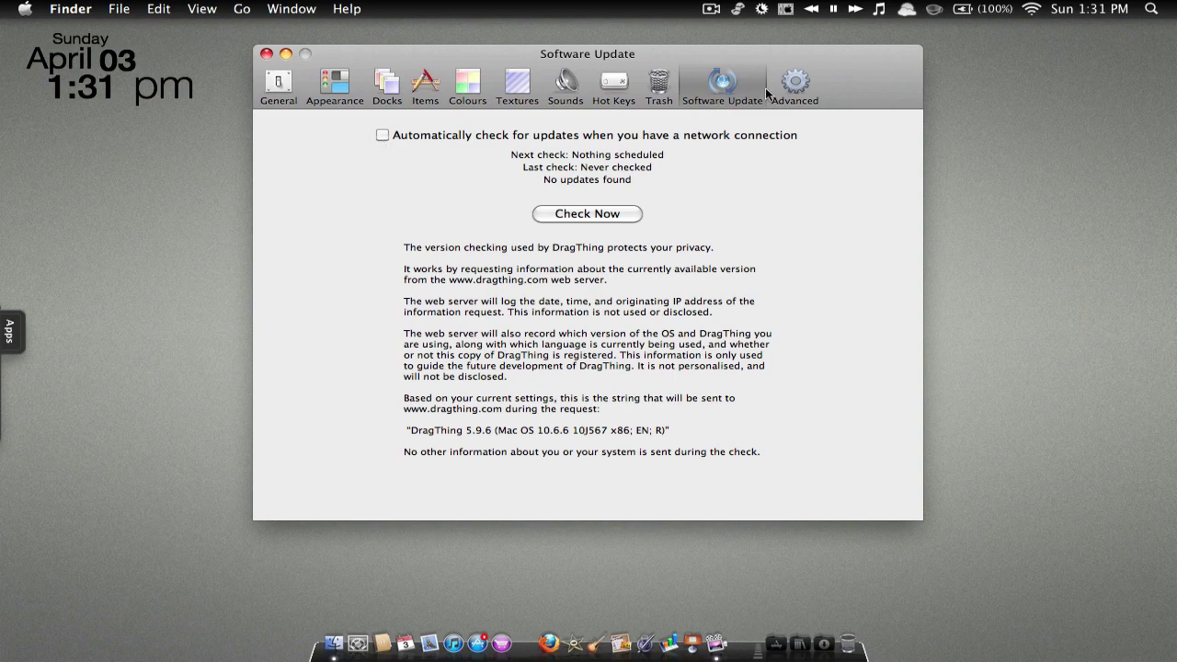
pyautogui.click(795, 85)
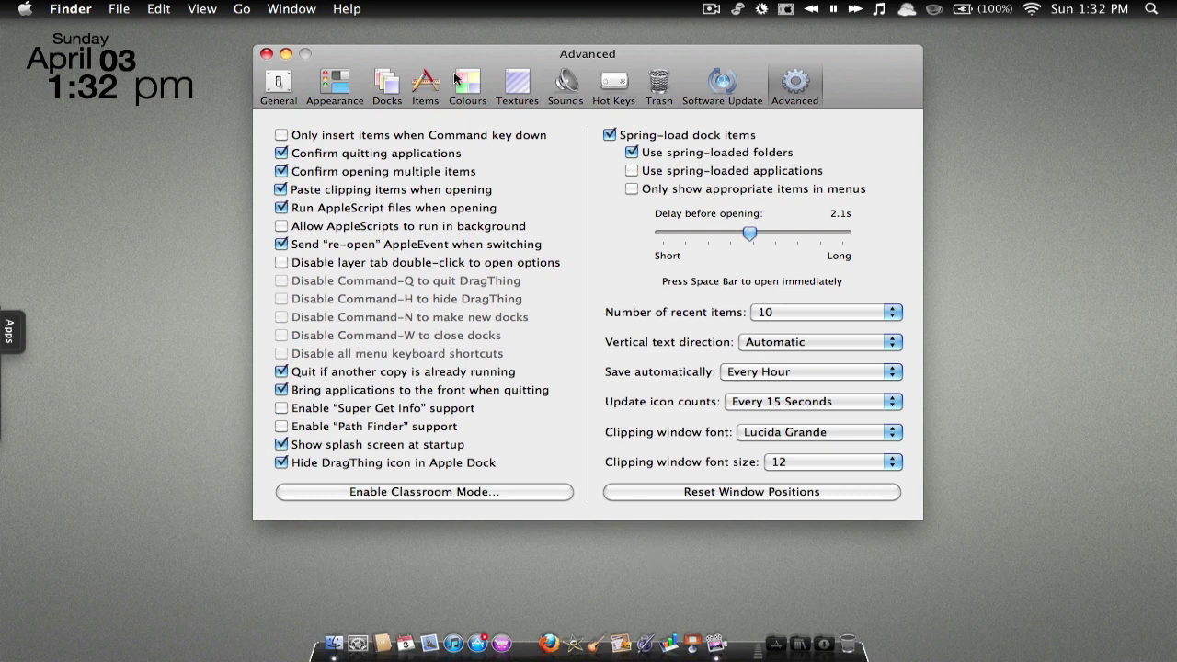
# Close the preferences window and reveal the Apps side dock.
pyautogui.click(268, 54)
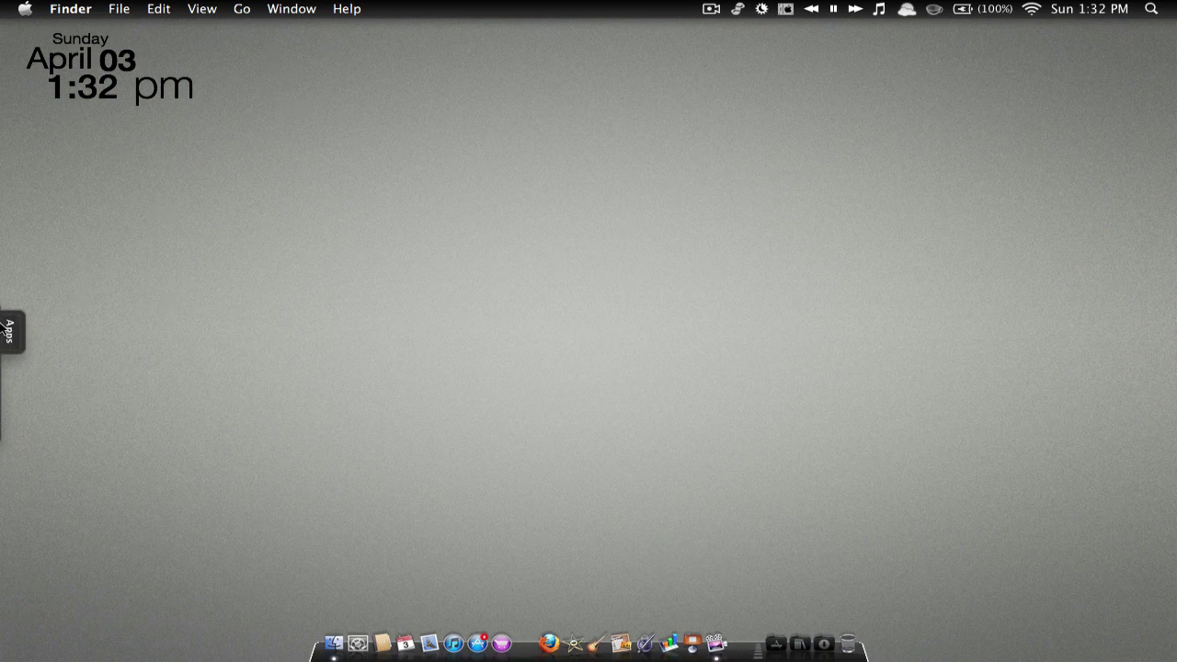
pyautogui.moveTo(3, 322)
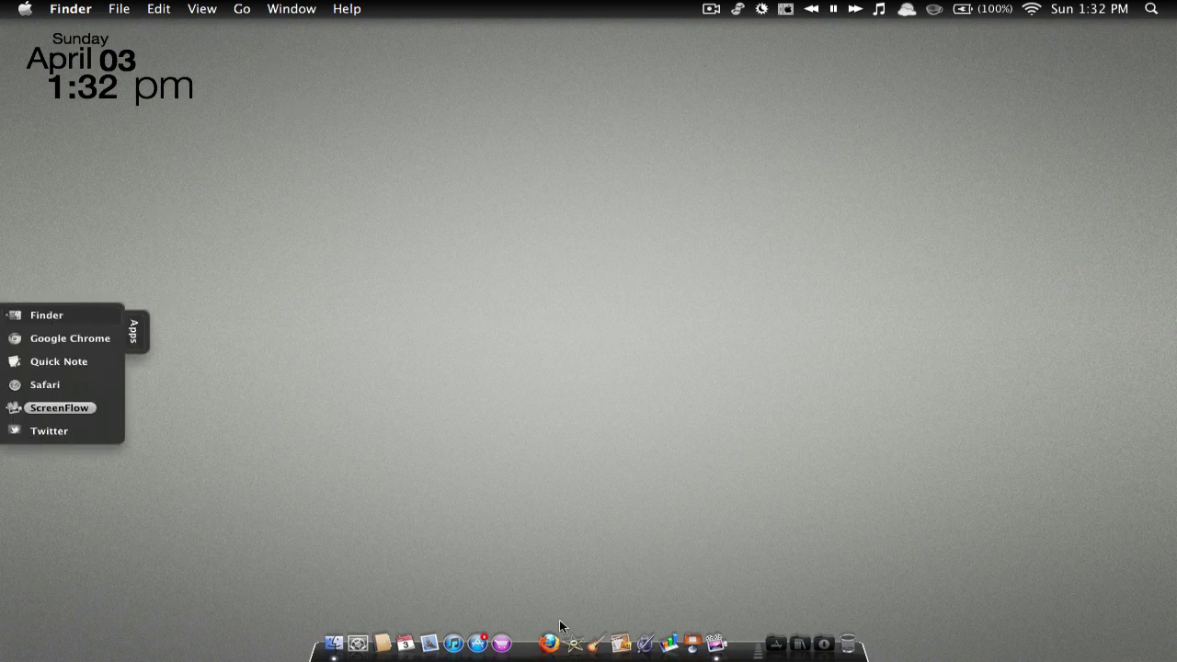